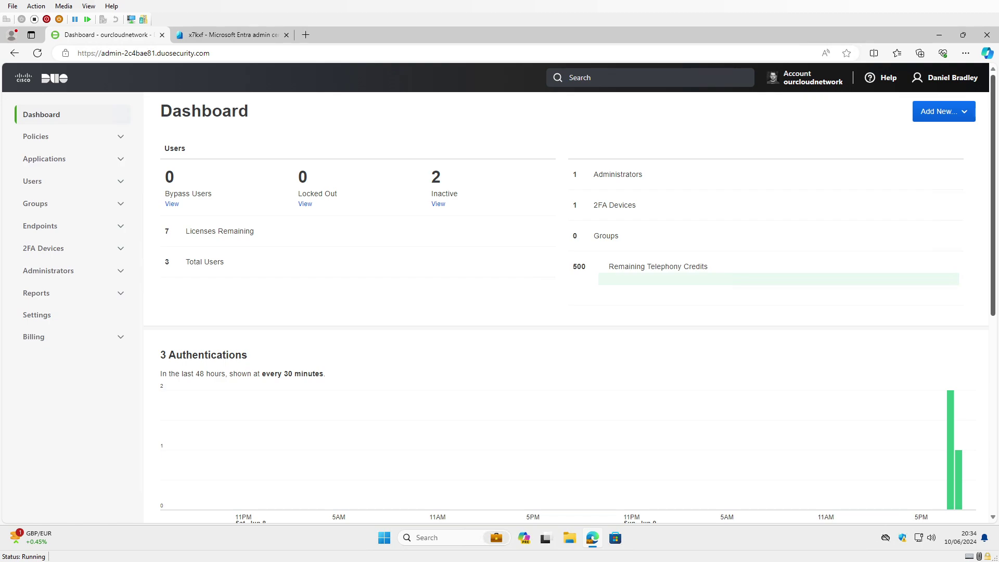
Find Microsoft Entra ID: External Authentication Methods in Duo's application catalog by searching for "exte", and start protecting it.
click(69, 158)
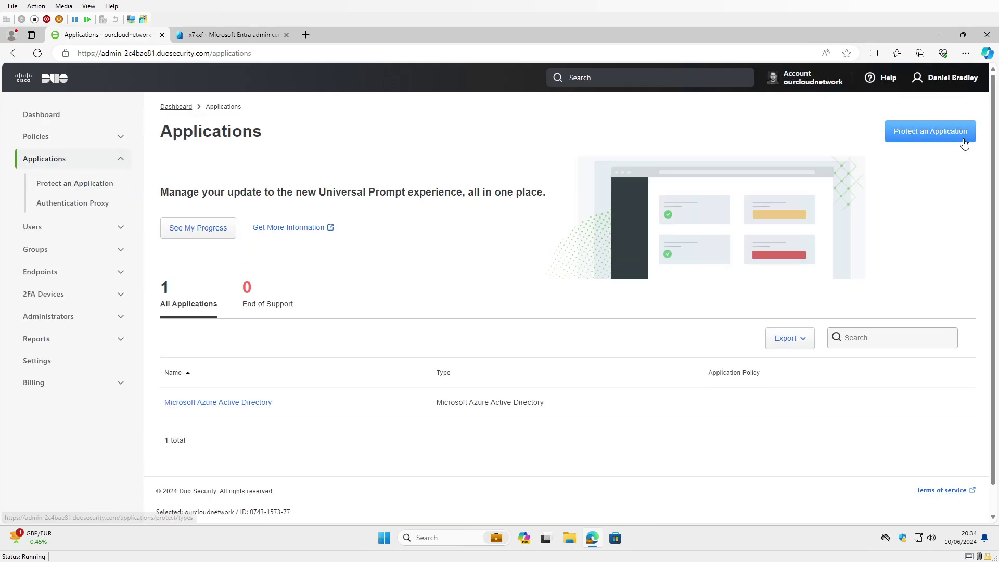
click(930, 131)
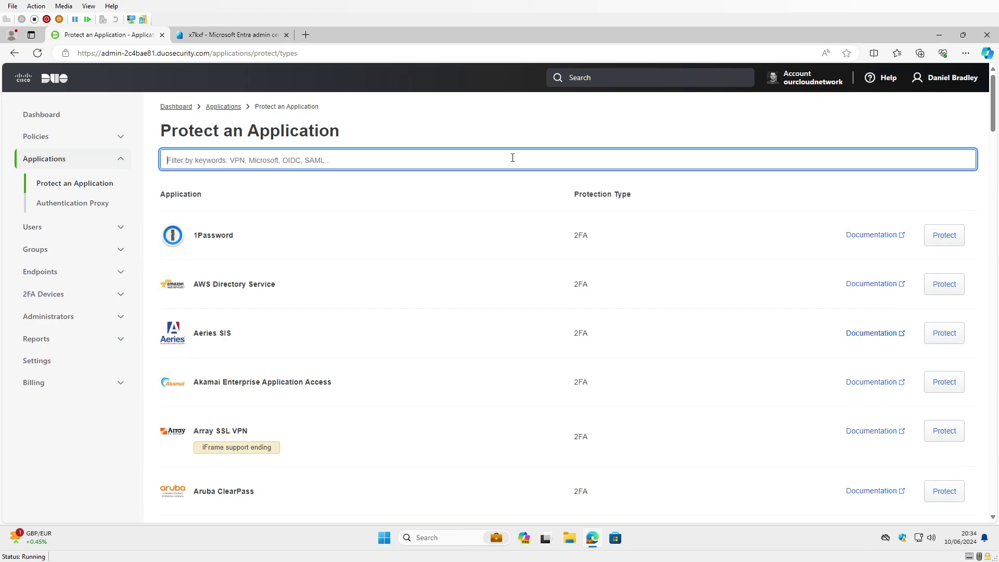
text(extenr)
key(BackSpace)
key(BackSpace)
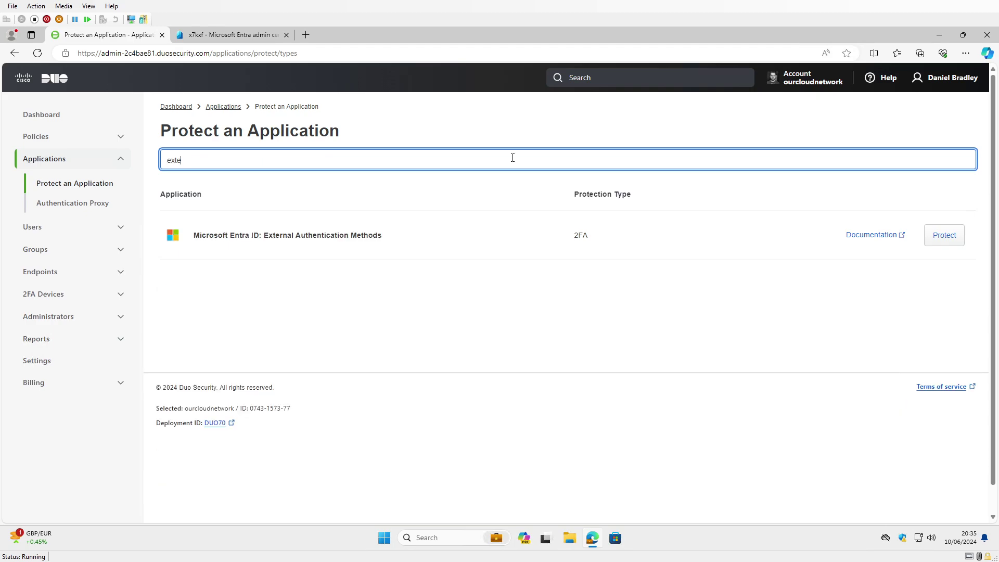
click(948, 244)
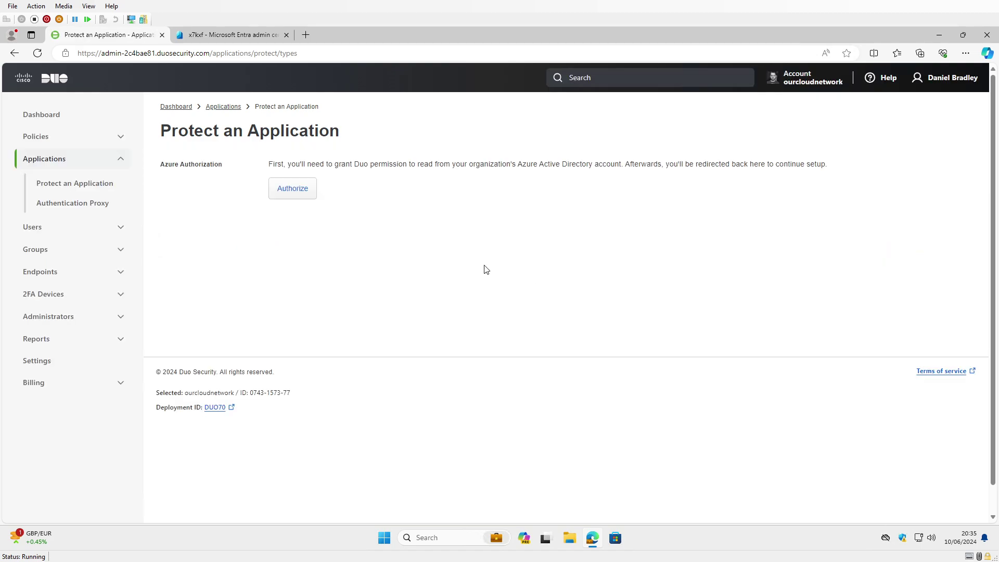
Authorize Duo with the signed-in Microsoft account and accept the requested permissions with consent on behalf of the organisation.
click(305, 195)
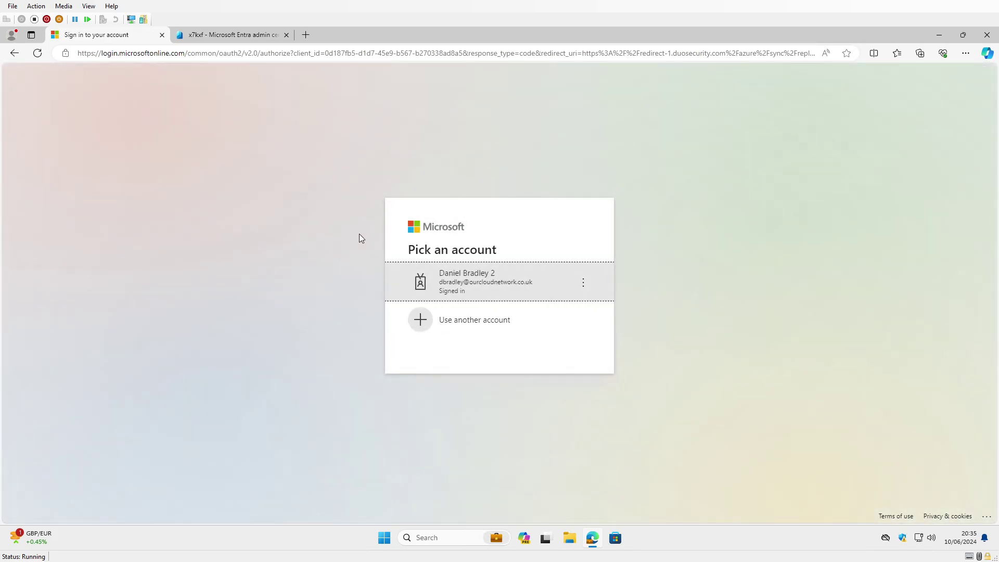
click(455, 285)
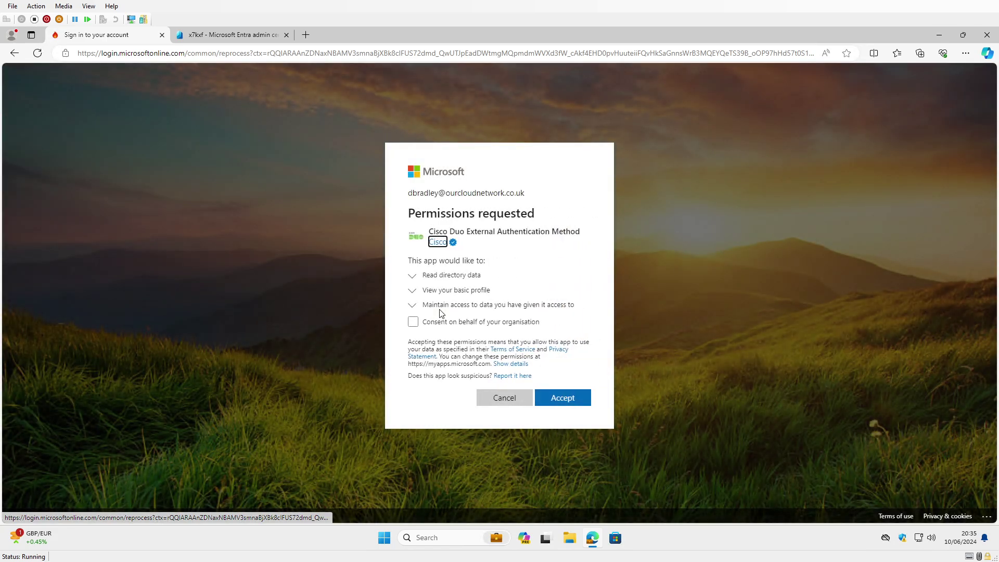
click(437, 309)
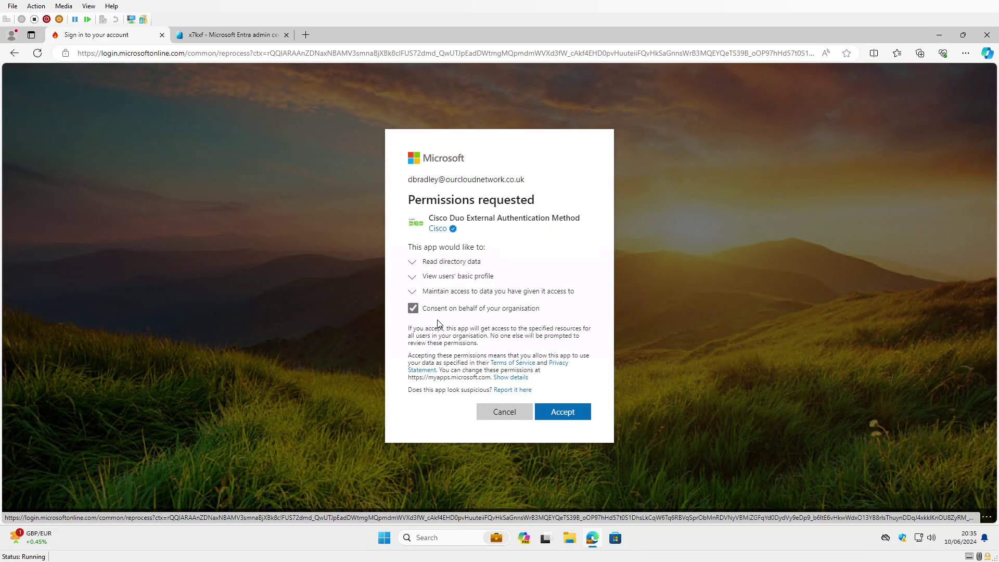
click(576, 413)
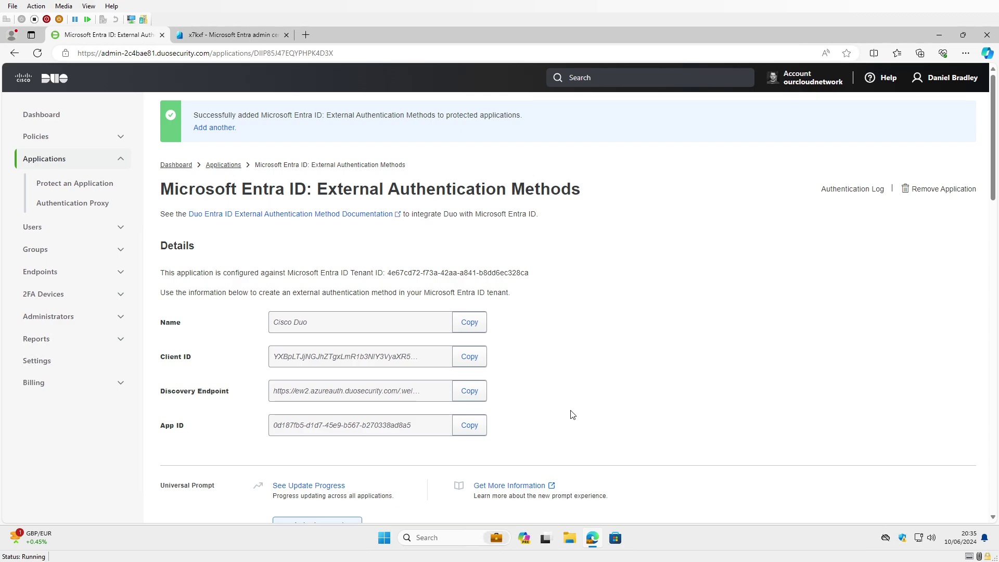
Set the protected application's username normalization to Simple and save the application settings.
scroll(567, 406, down, 18)
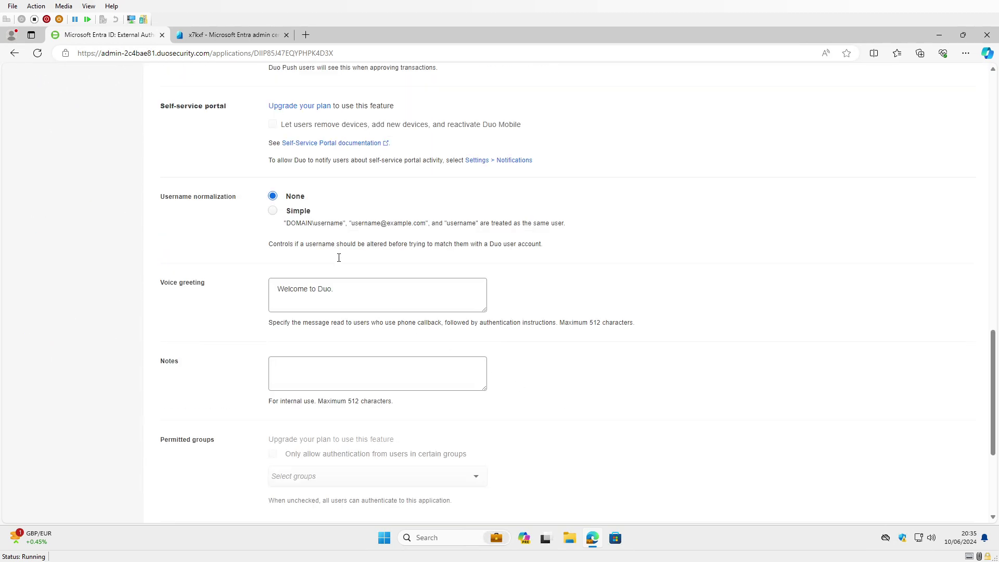
click(272, 211)
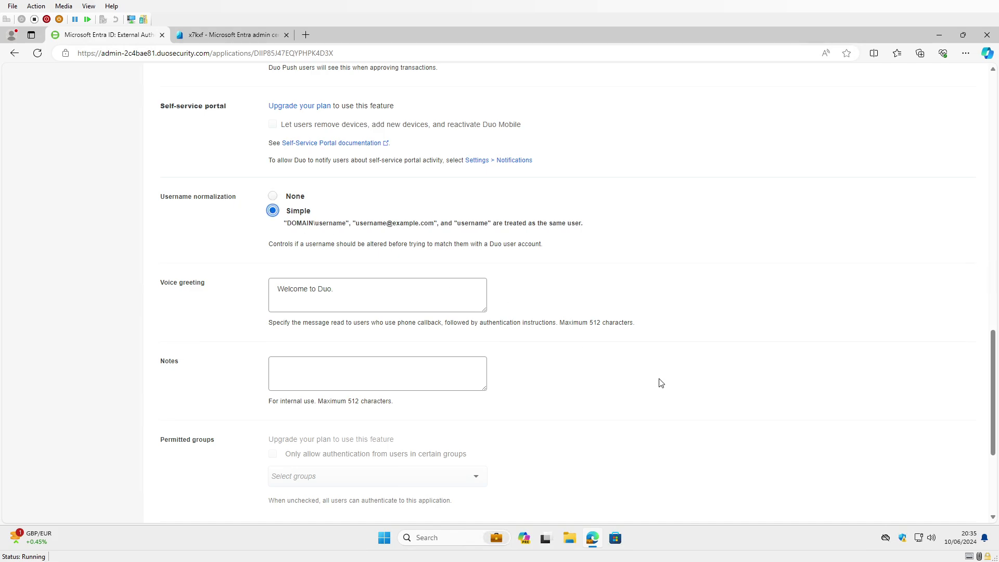
scroll(572, 382, down, 4)
click(300, 412)
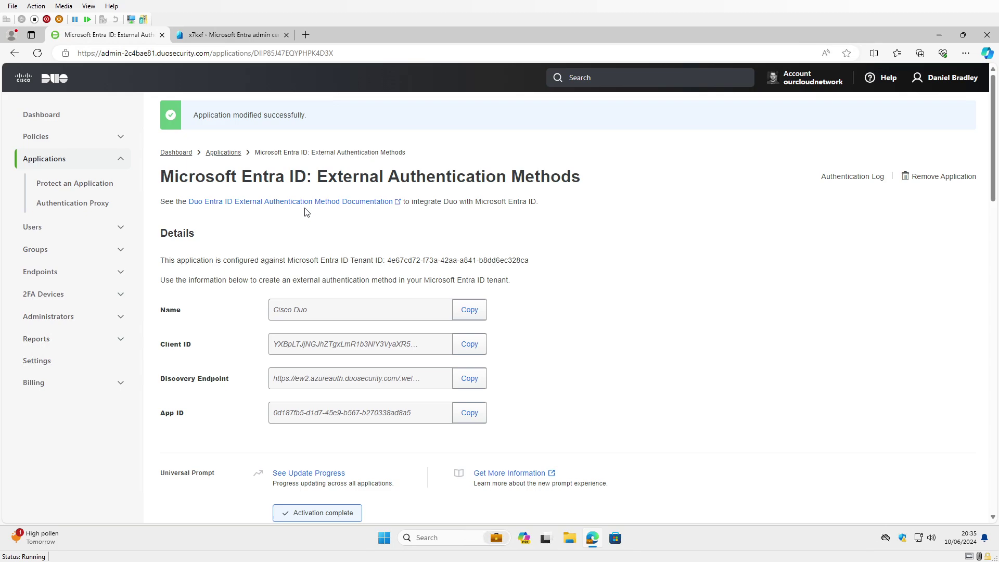
Switch to the Microsoft Entra admin center and start adding an external method in the Authentication methods policies.
click(229, 38)
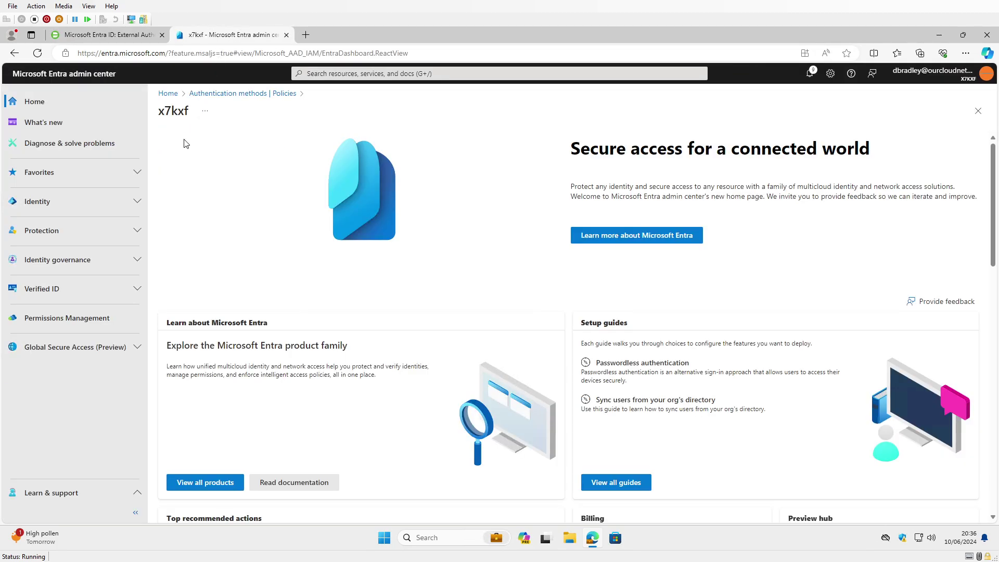
click(138, 232)
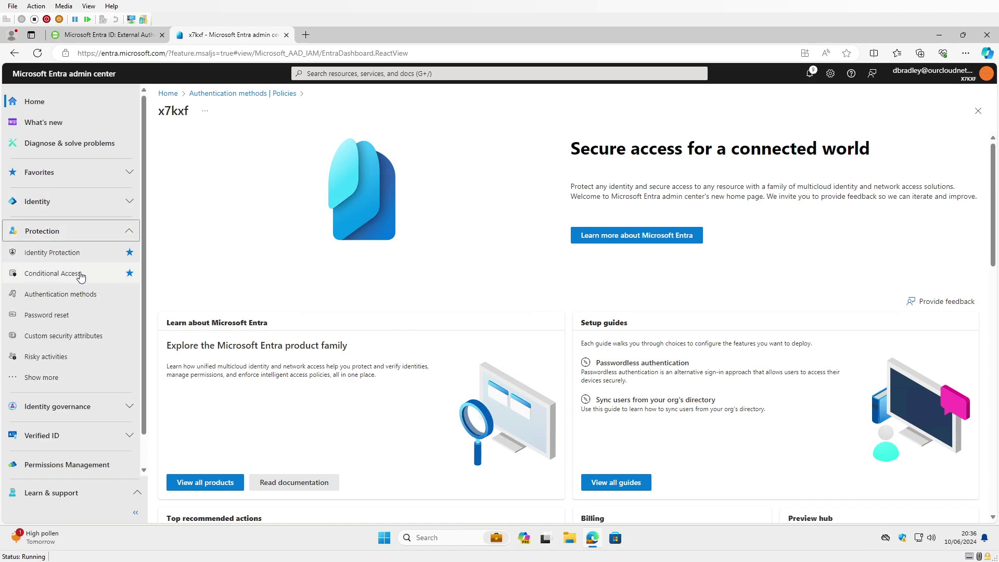
click(60, 294)
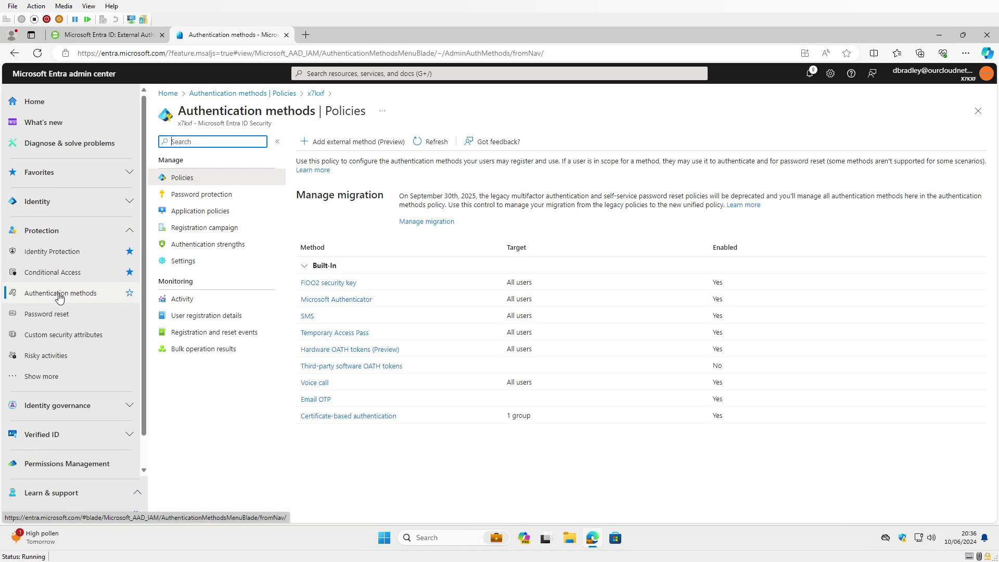
click(348, 143)
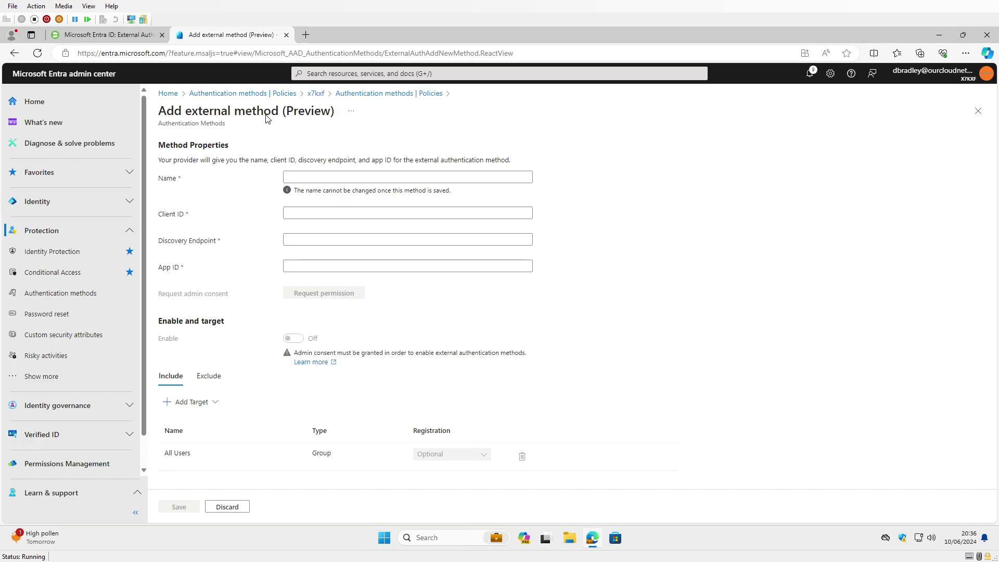
Copy the application name Cisco Duo from the Duo admin page into the new external method's name in Entra.
mouse_move(106, 44)
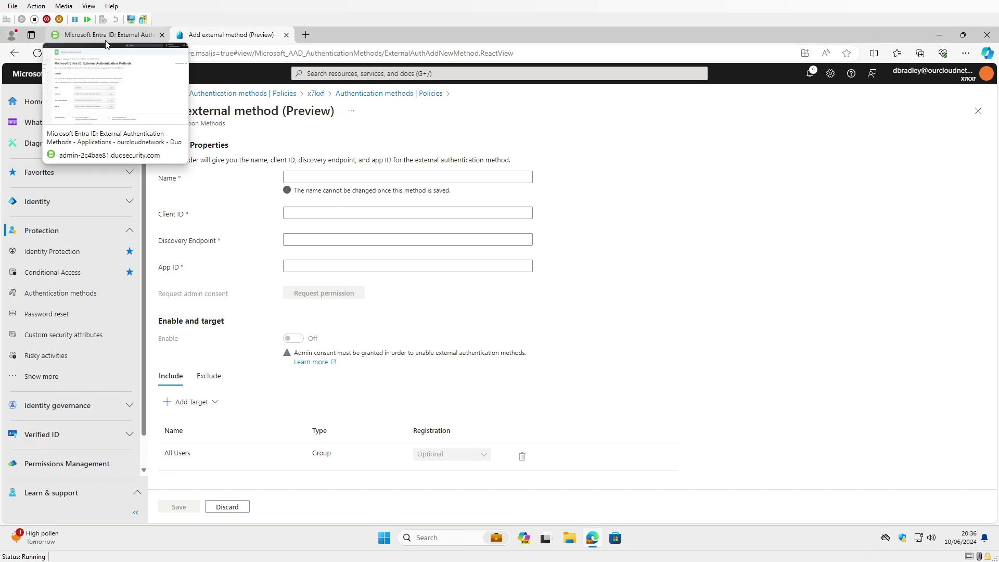
click(106, 42)
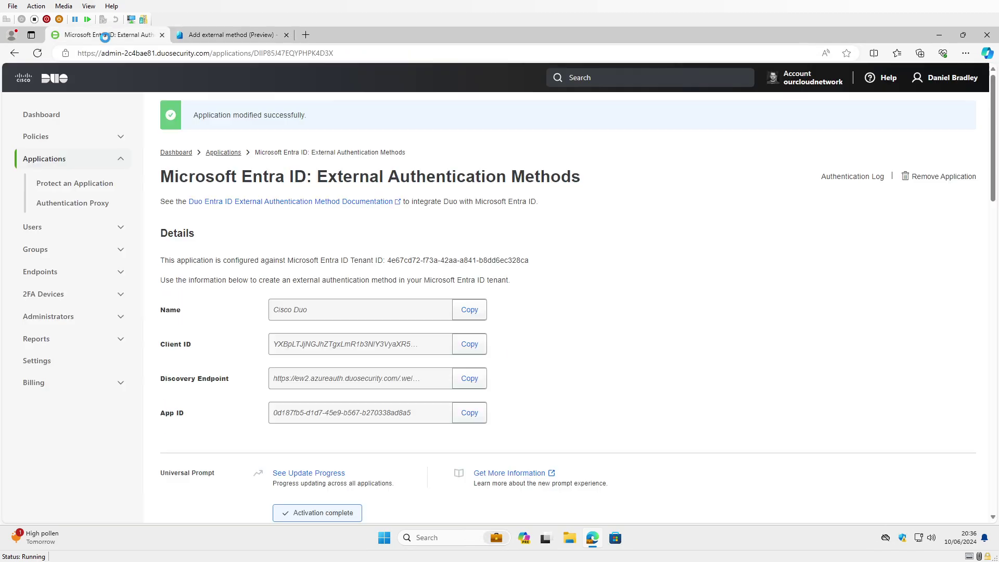
click(451, 304)
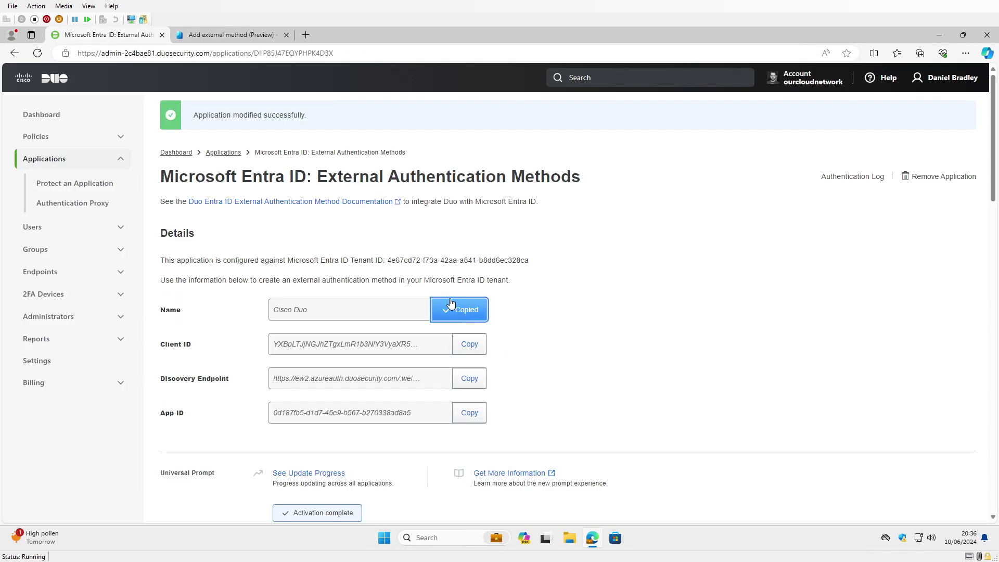
click(234, 35)
click(313, 178)
key(ctrl+v)
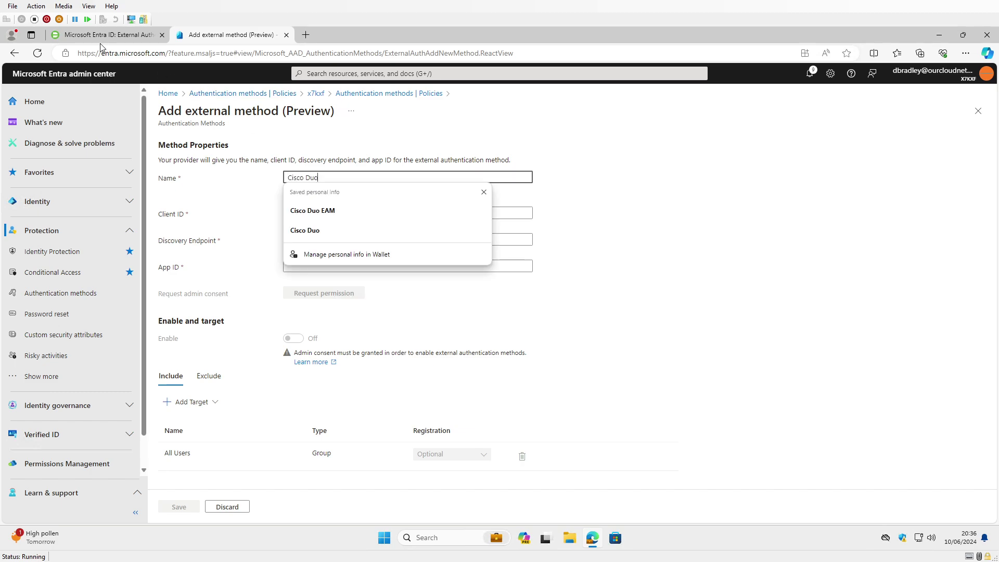
Copy the Client ID from the Duo application details into the external method's Client ID in Entra.
click(106, 35)
click(468, 344)
click(235, 35)
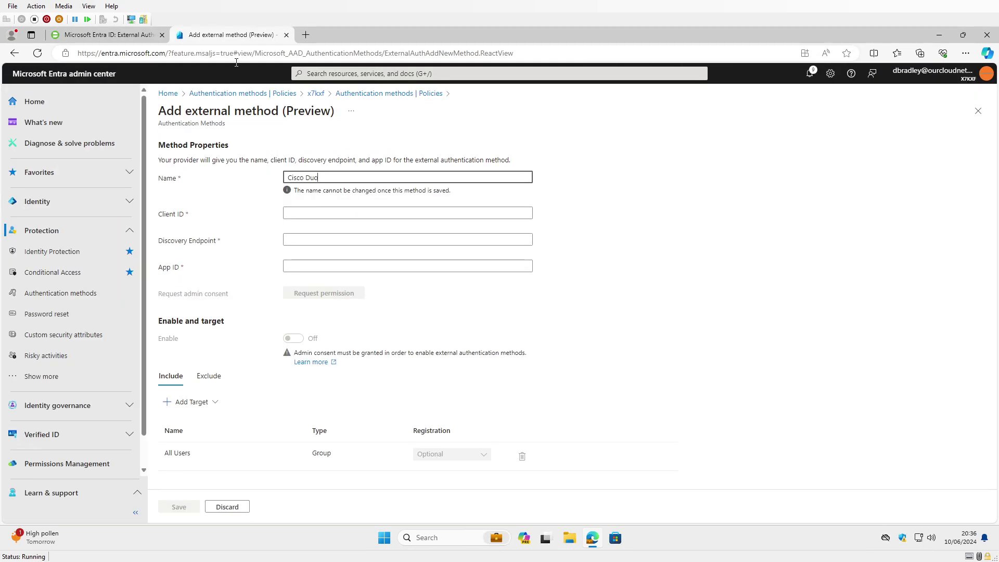
click(312, 214)
key(ctrl+v)
Copy the Discovery Endpoint URL from the Duo application details into the external method's Discovery Endpoint in Entra.
click(106, 35)
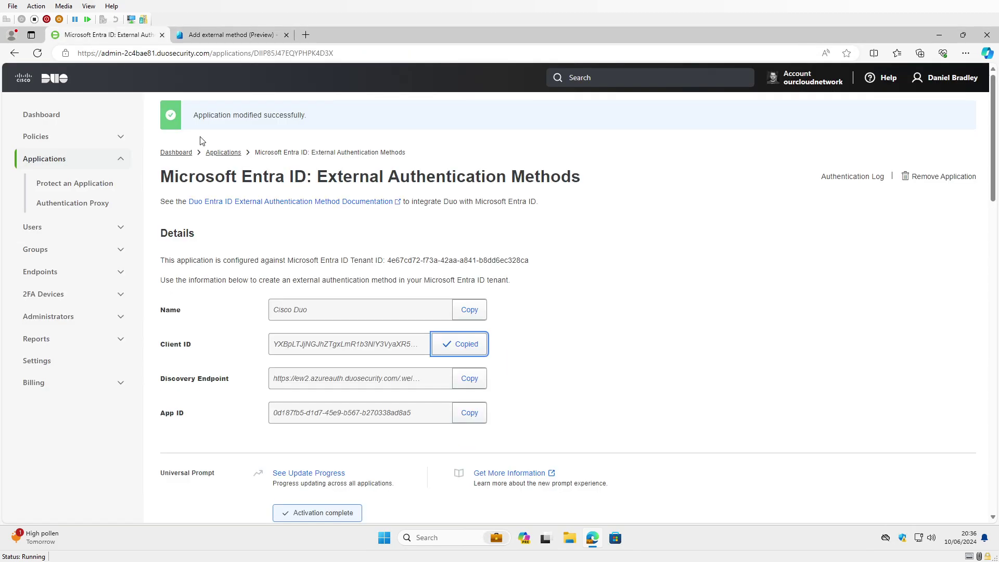
click(468, 378)
click(234, 35)
click(353, 240)
key(ctrl+v)
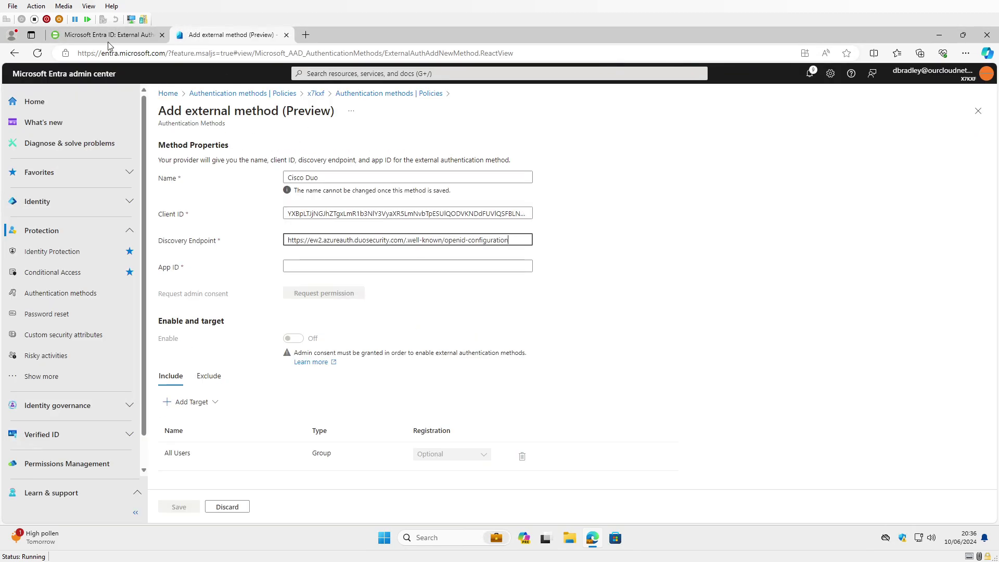
Copy the App ID from Duo into the external method in Entra, and save the method as enabled.
click(106, 35)
click(468, 412)
click(234, 35)
click(406, 266)
key(ctrl+v)
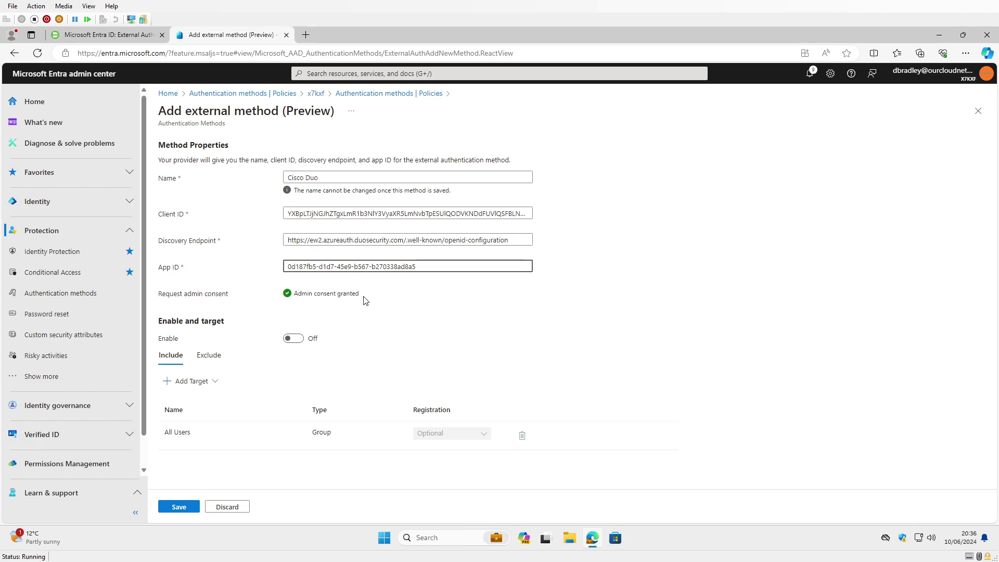
click(297, 340)
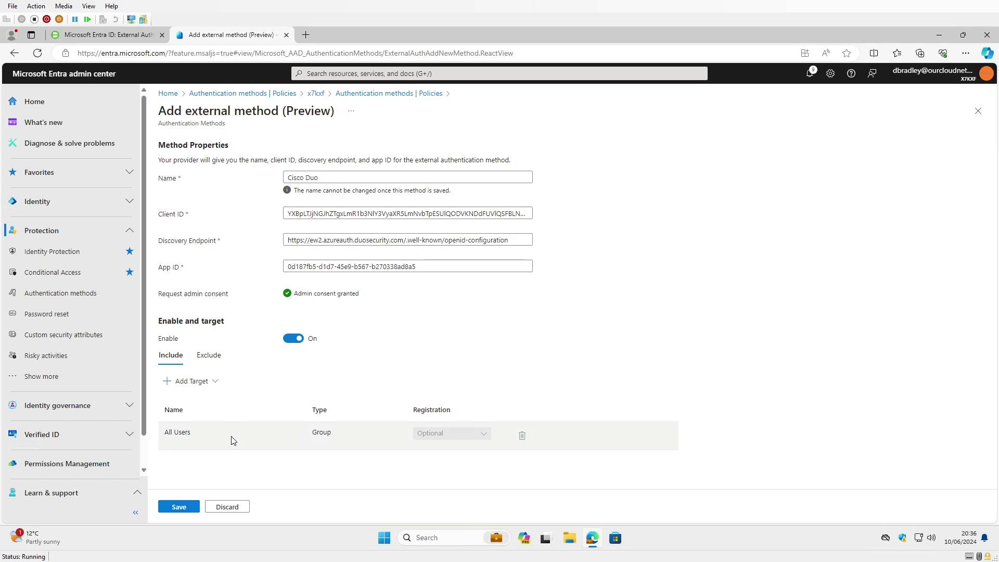
click(192, 507)
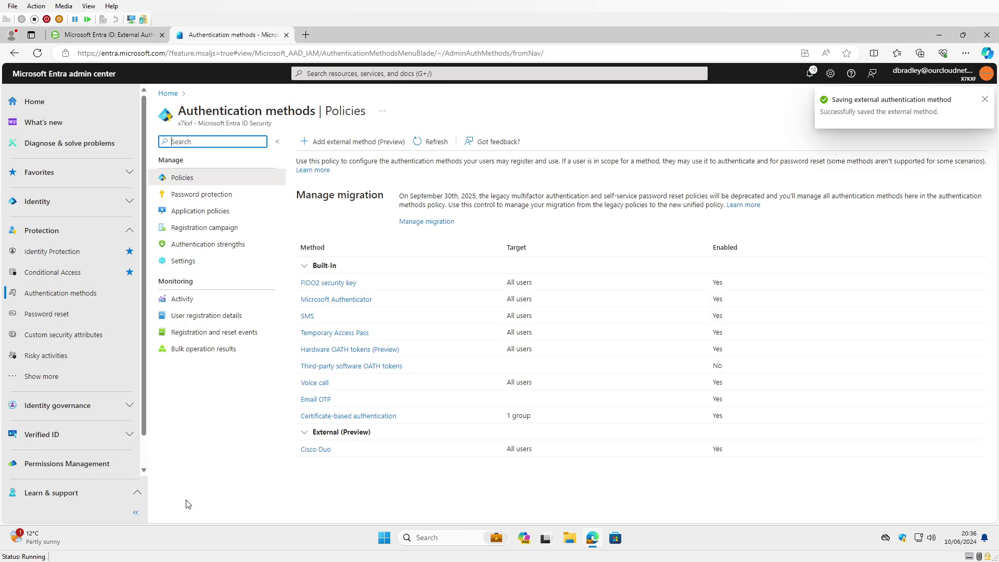
Create a new Conditional Access policy named Cisco Duo EAM.
click(92, 273)
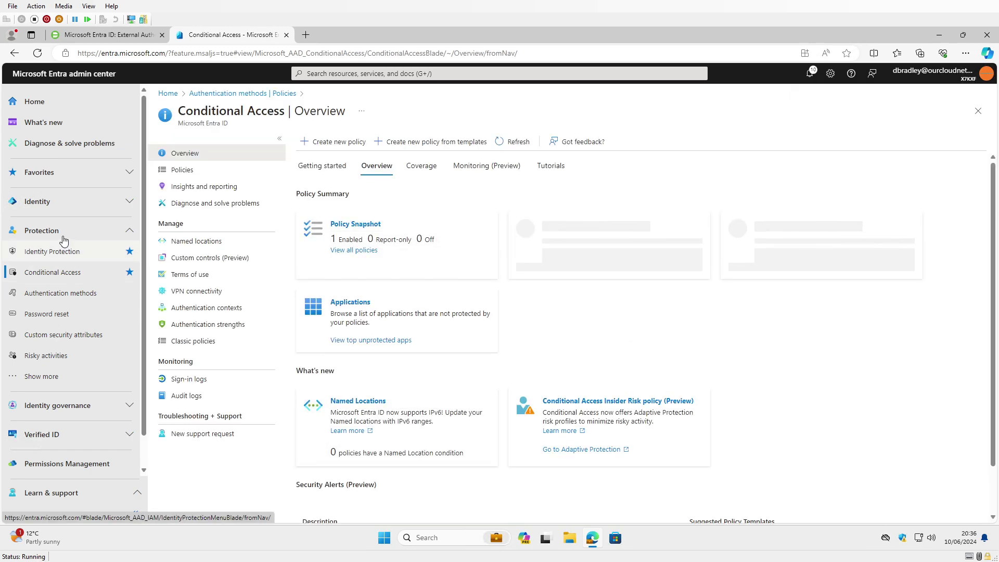
click(188, 172)
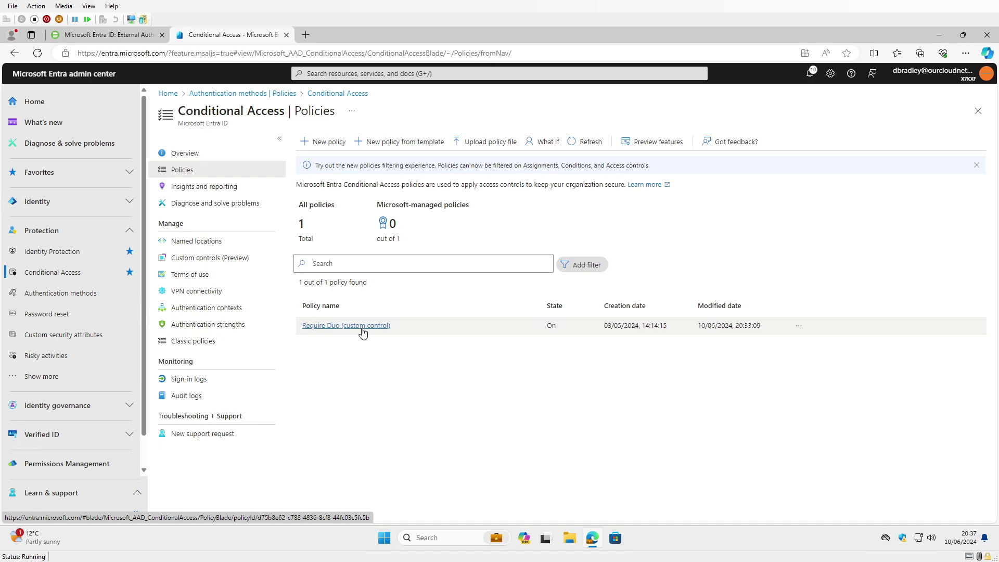
click(325, 148)
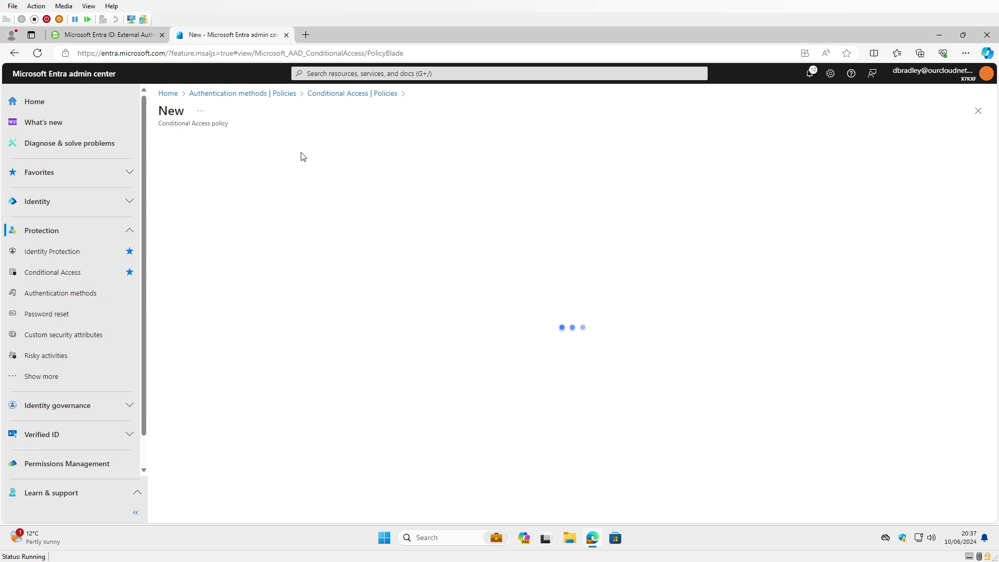
click(224, 205)
click(224, 242)
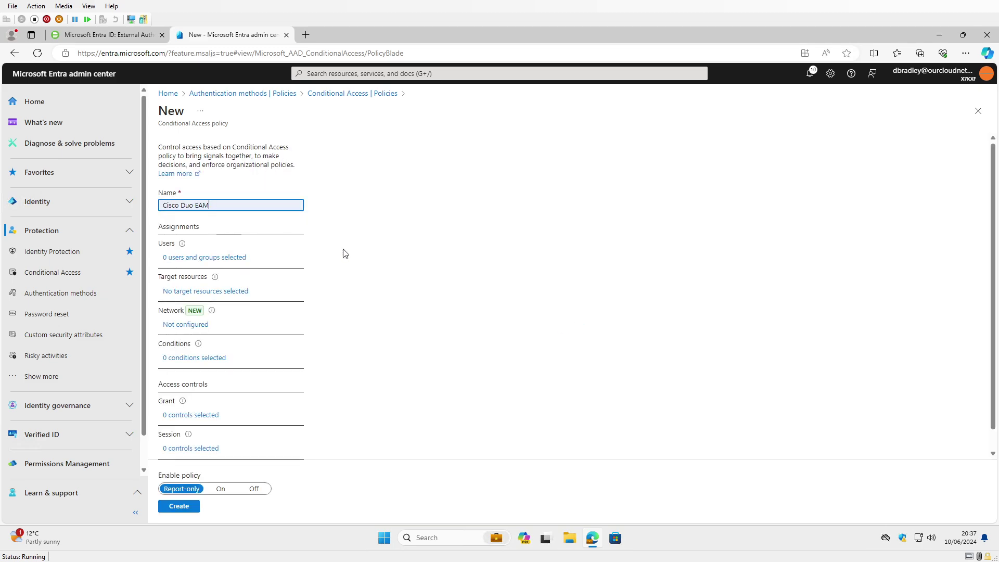
Limit the policy's included users to selected users and groups, searching for "bill" and selecting Bill Gates.
scroll(359, 255, down, 1)
click(204, 238)
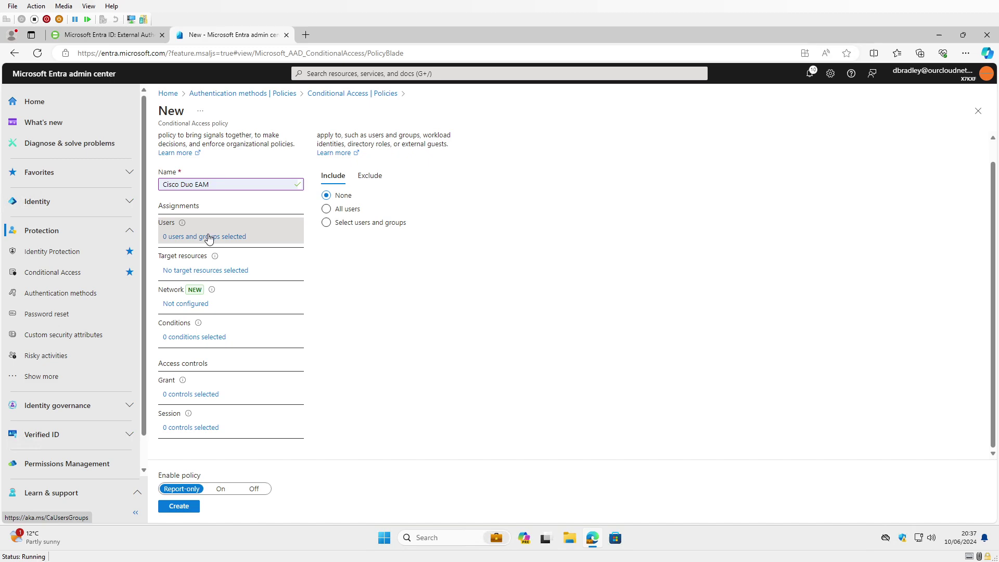
click(327, 223)
click(336, 276)
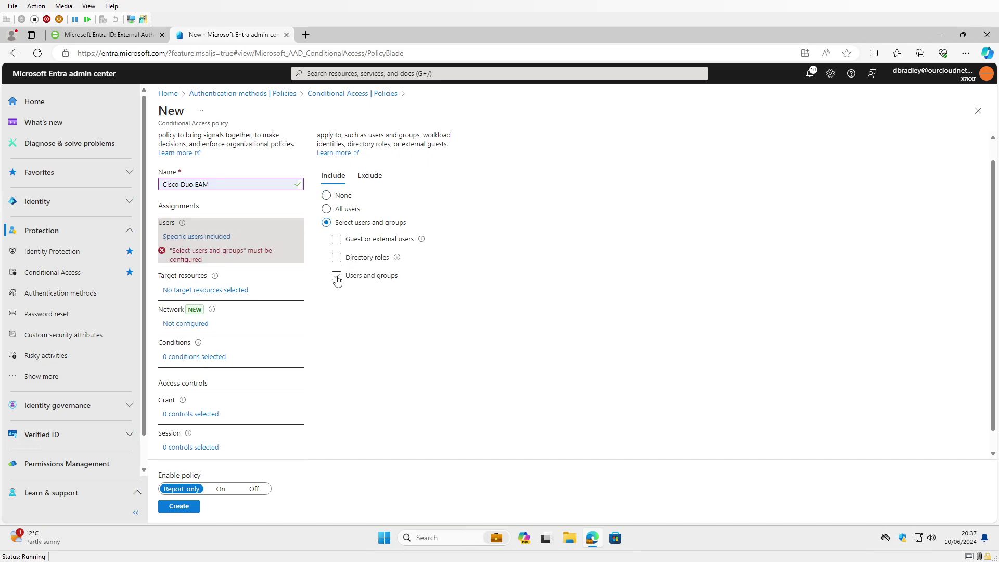
click(450, 174)
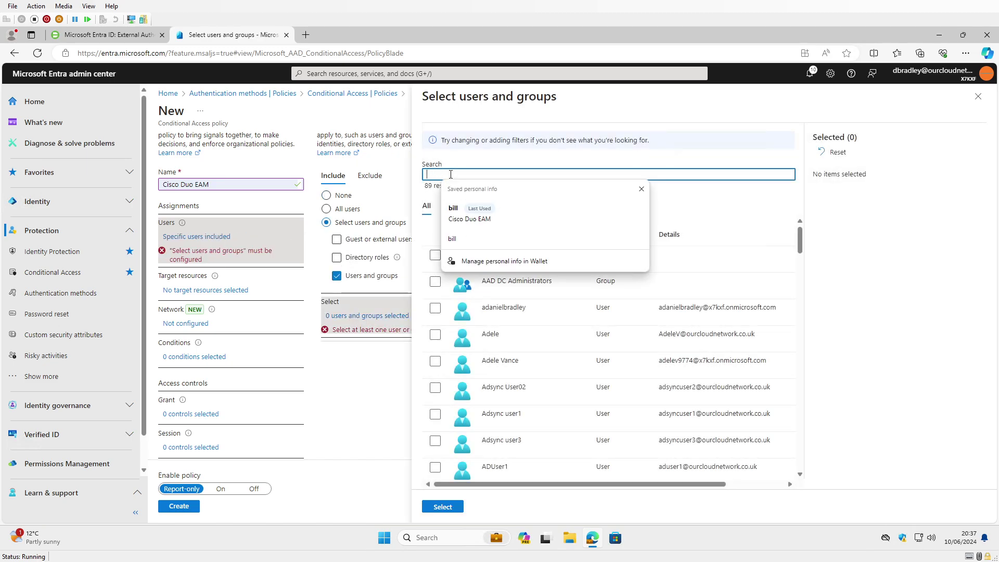
text(bill)
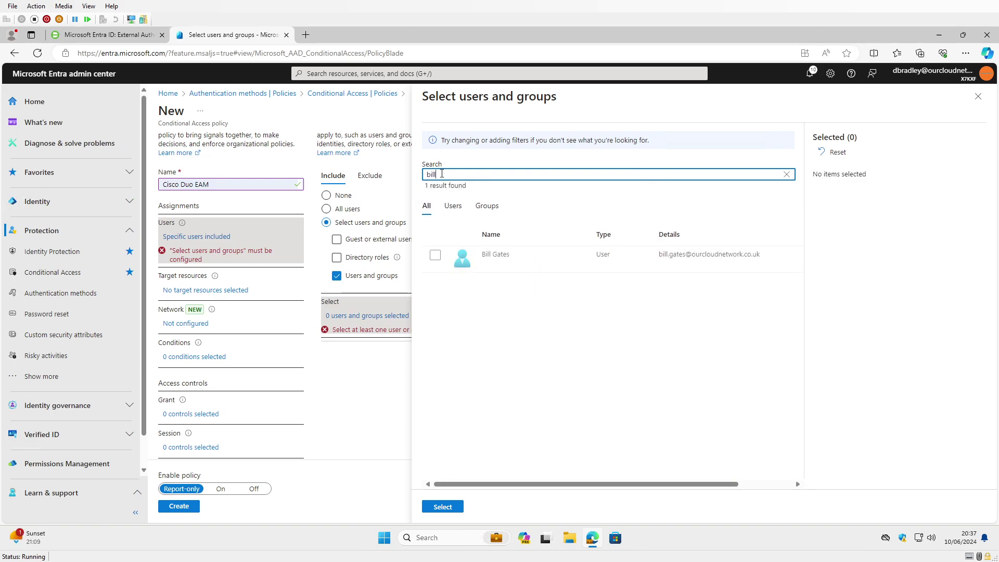
click(435, 254)
click(452, 507)
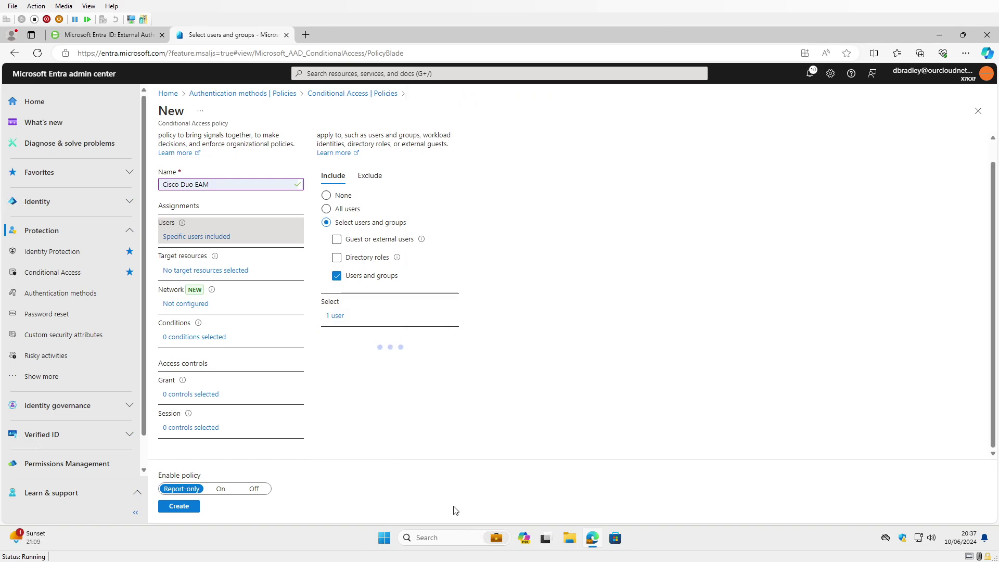
Target all cloud apps in the policy and grant access only with Require multifactor authentication.
click(198, 271)
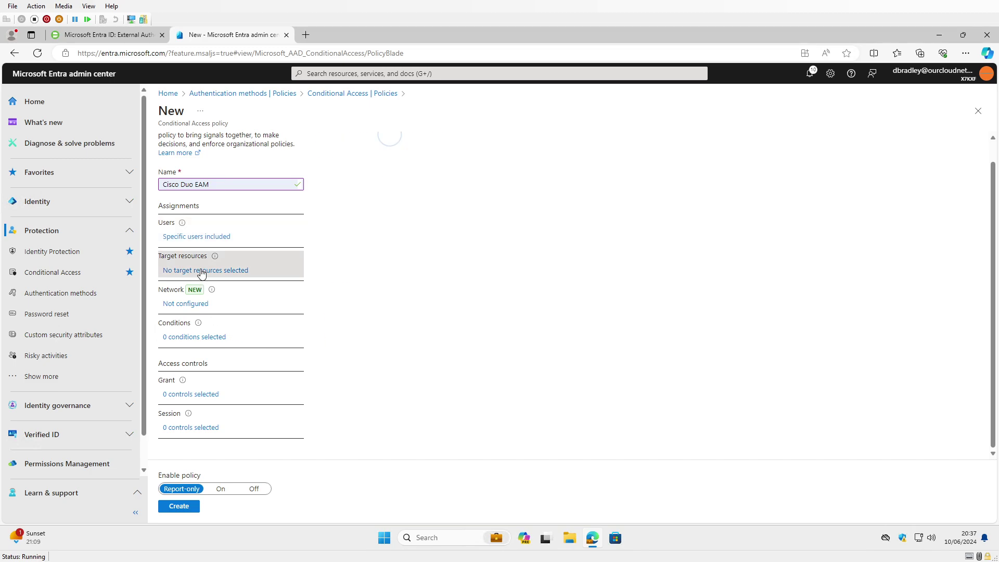
click(326, 230)
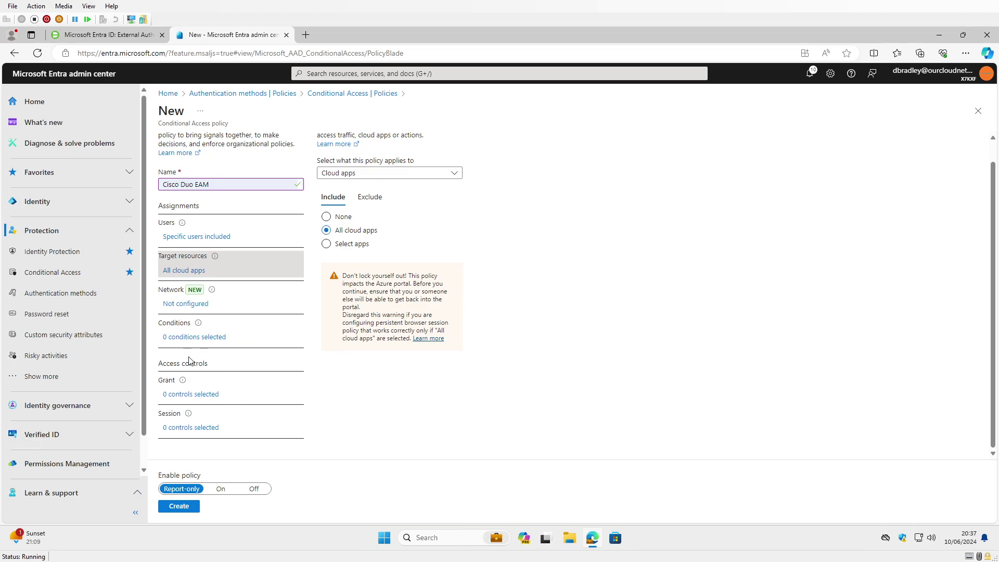
click(188, 400)
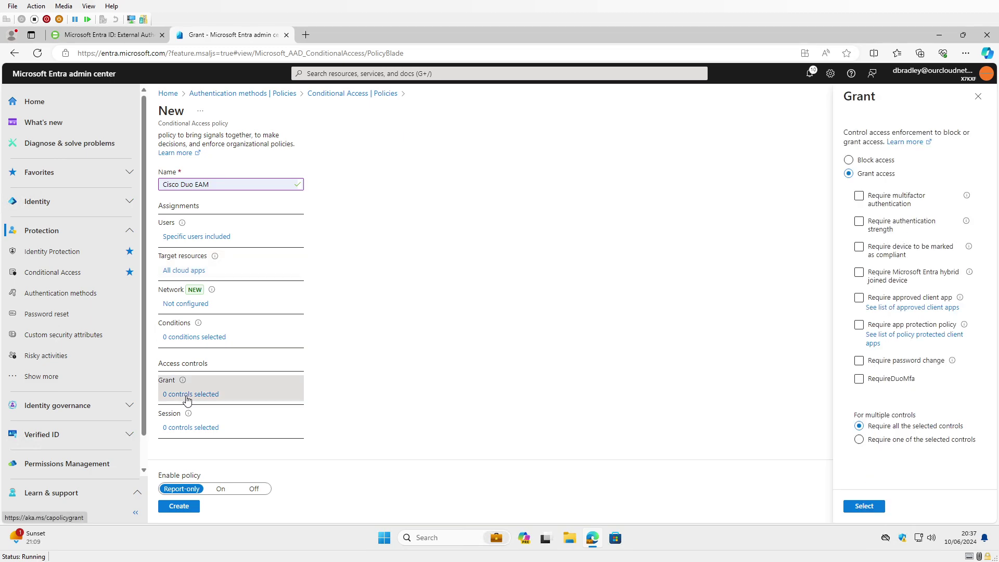
click(859, 228)
click(859, 196)
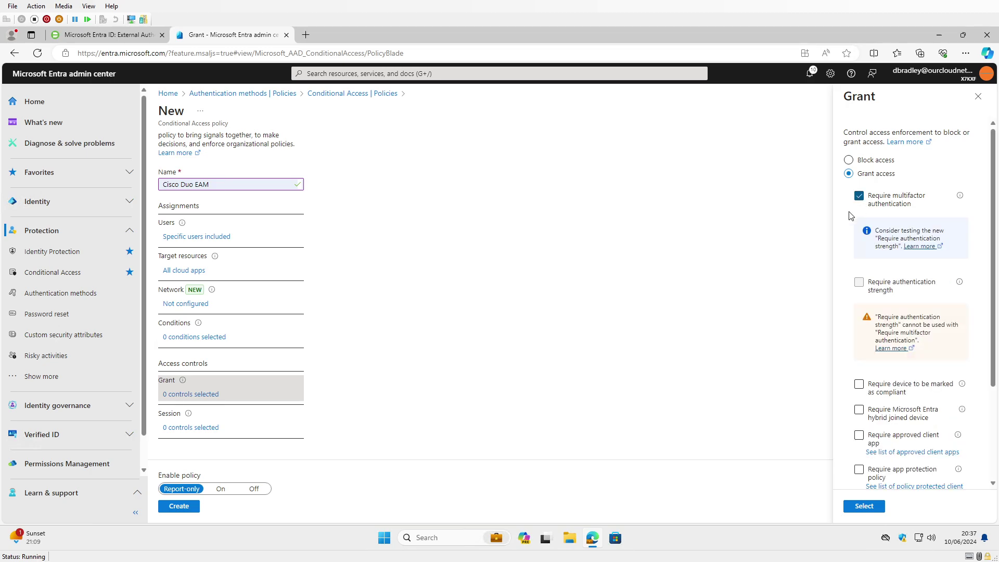
click(863, 506)
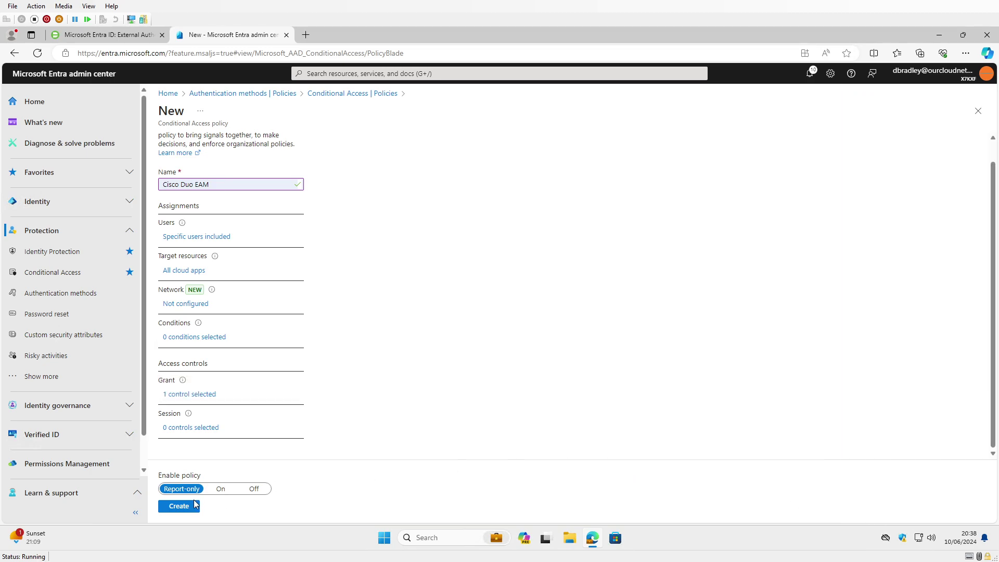
Set the Cisco Duo EAM policy's enable state to On and create the policy.
click(220, 489)
click(179, 505)
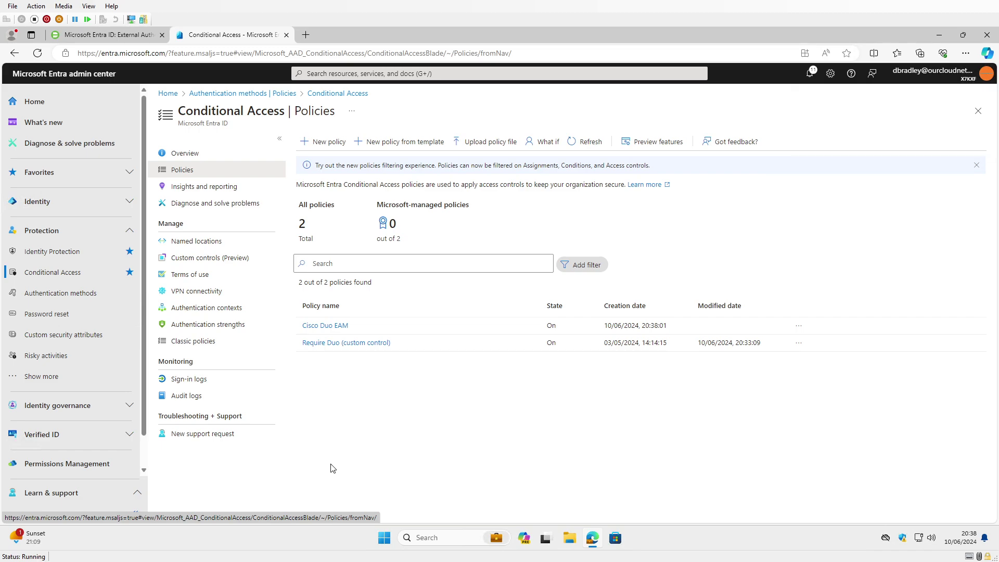
Switch the existing Require Duo (custom control) policy to Report-only and save it.
click(357, 345)
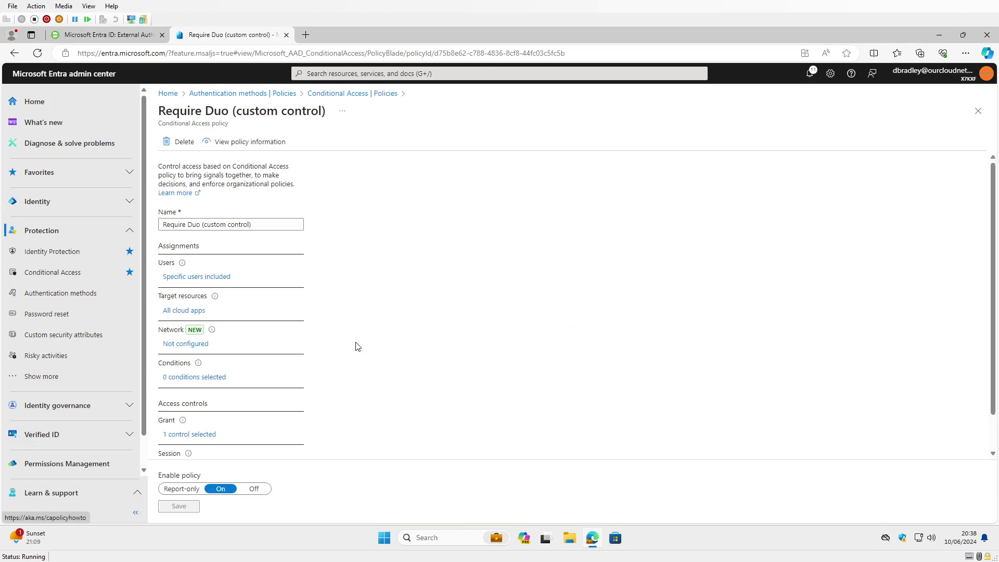
click(193, 488)
click(191, 507)
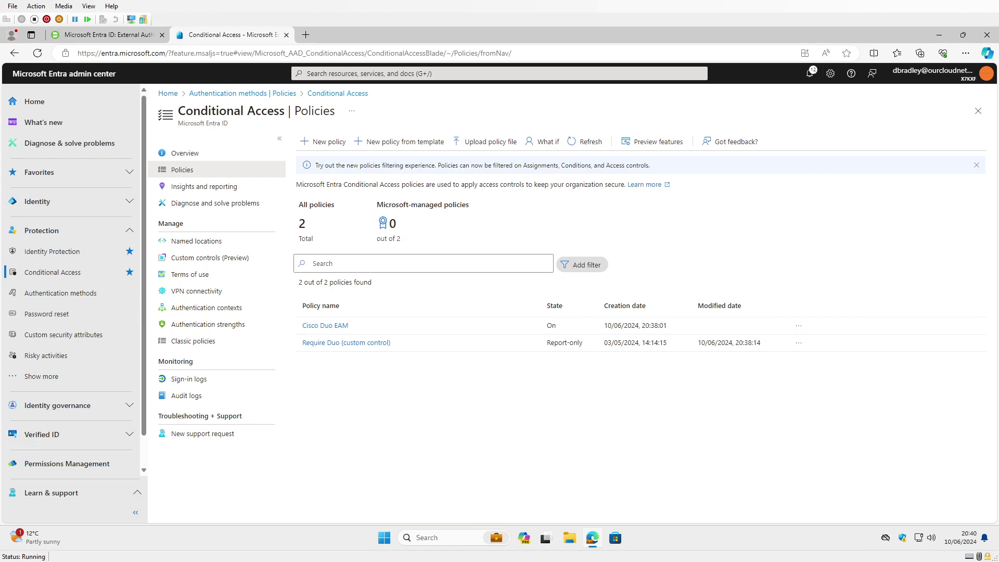
Open office.com in a new InPrivate browser window.
click(966, 53)
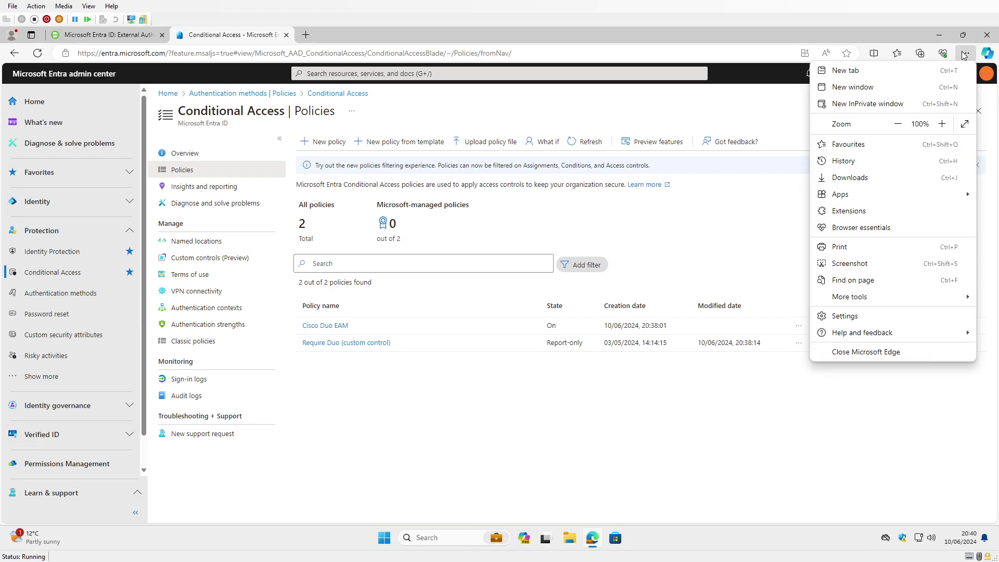
click(884, 102)
text(office.com)
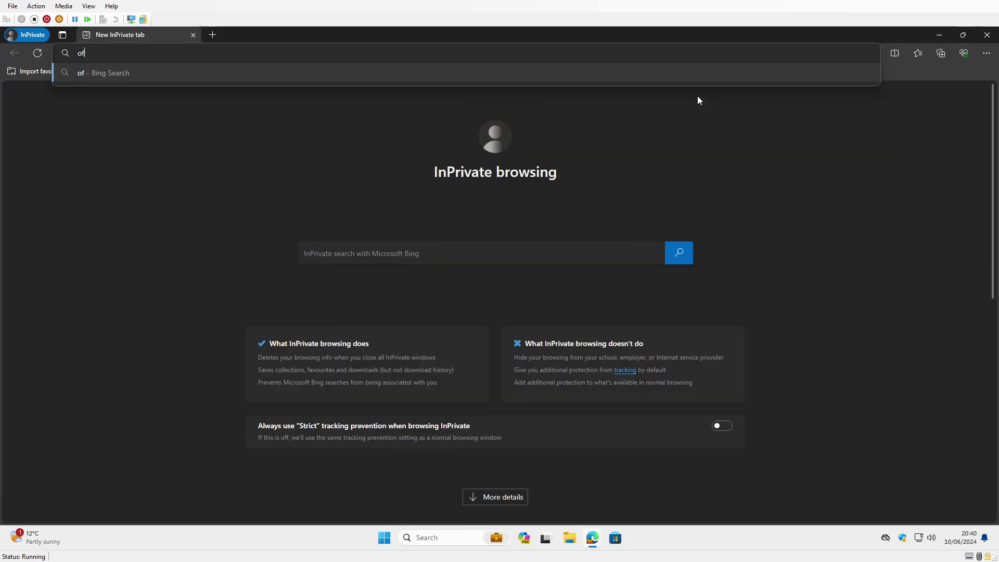
key(Return)
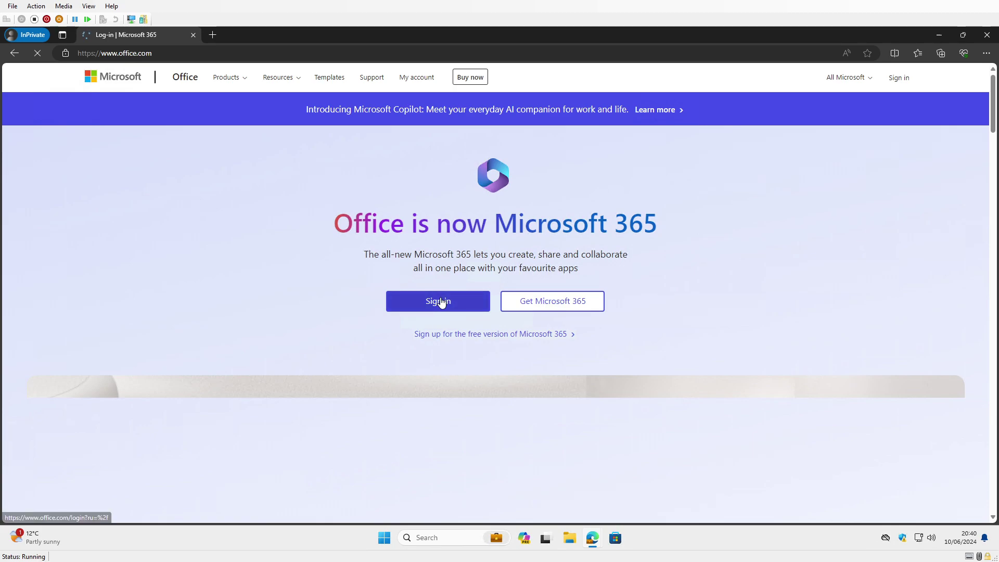
Sign in with the test user's saved e-mail and account password, choosing Approve with Cisco Duo to verify the identity.
click(440, 300)
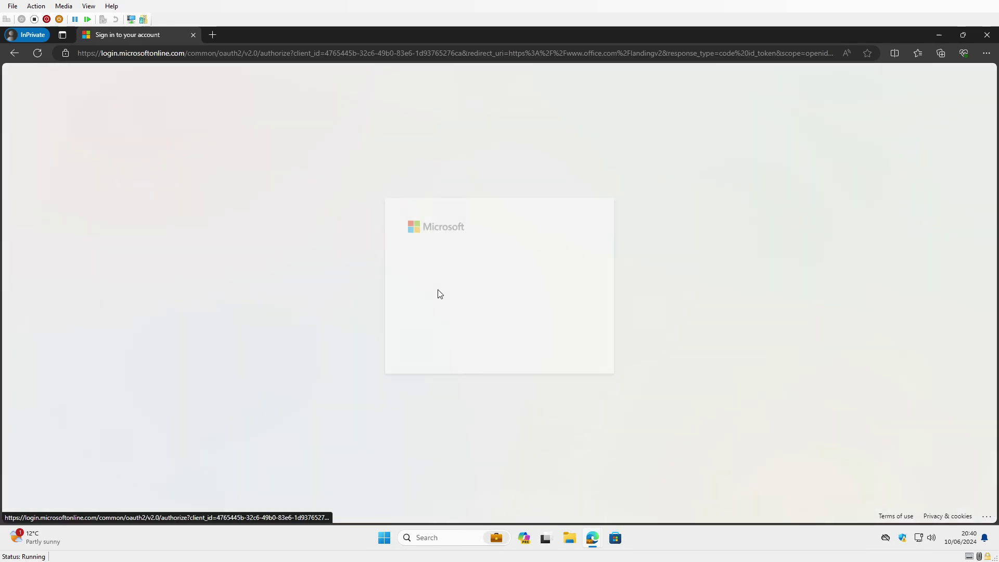
text(bill)
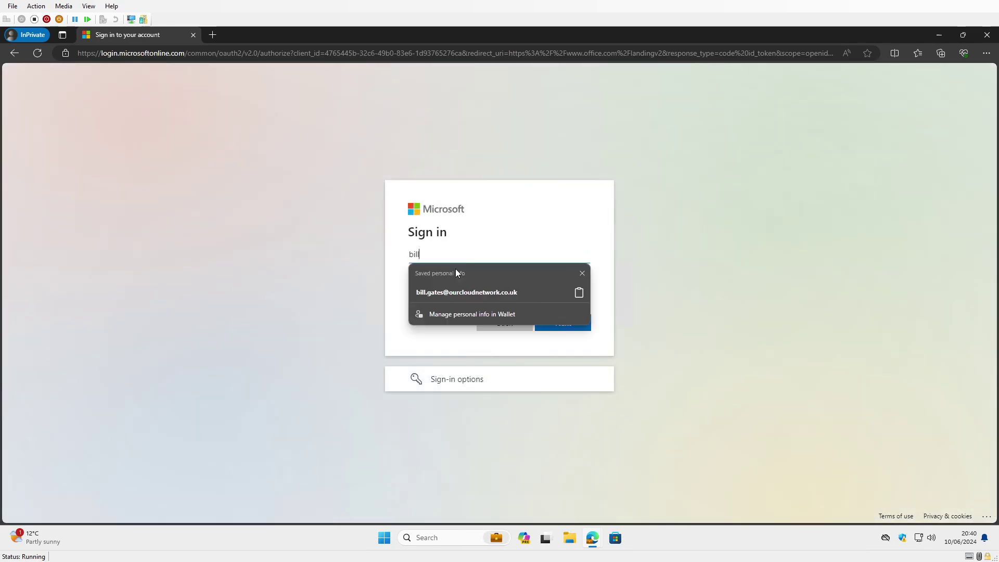
click(448, 292)
click(575, 315)
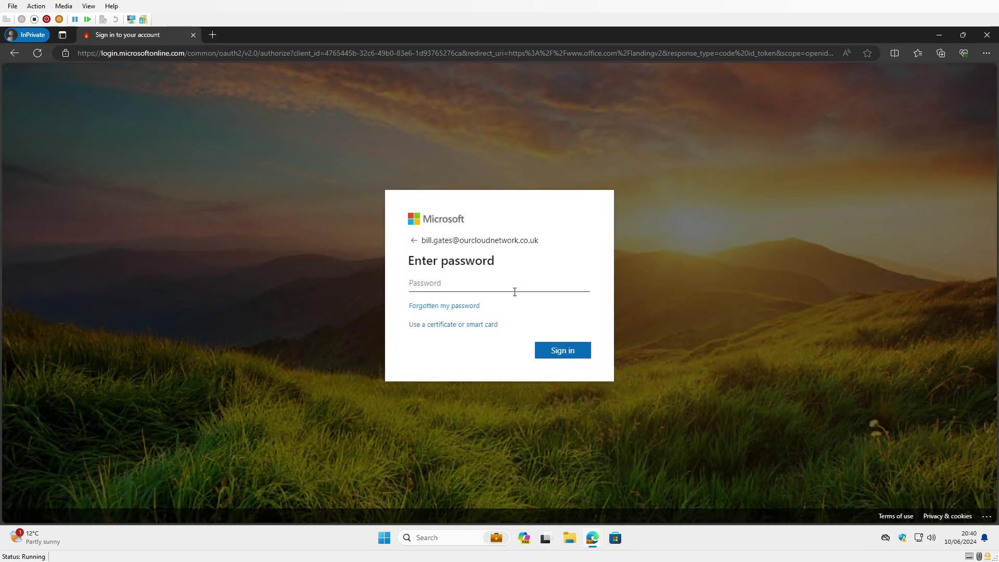
text(••••••••••)
key(Return)
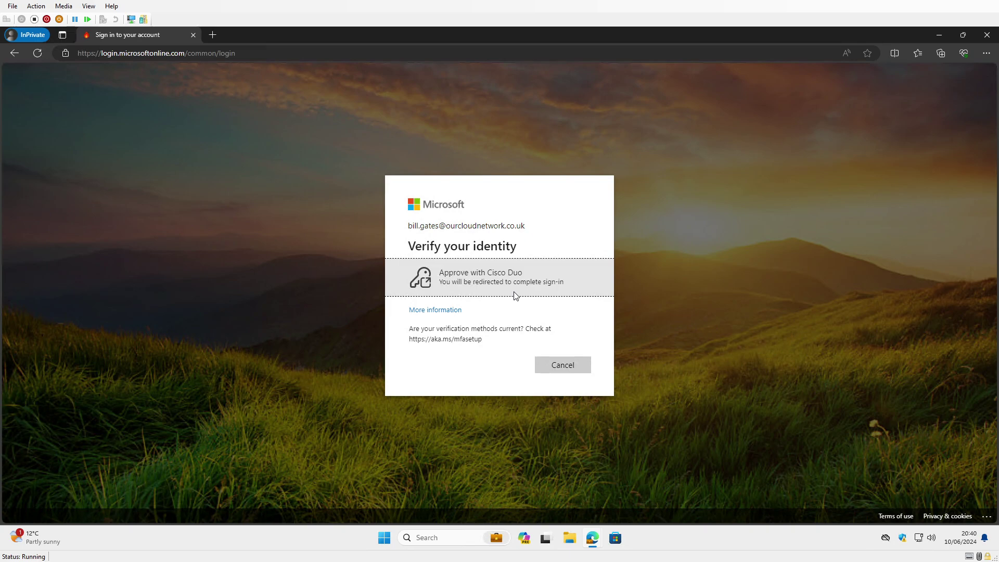
click(514, 297)
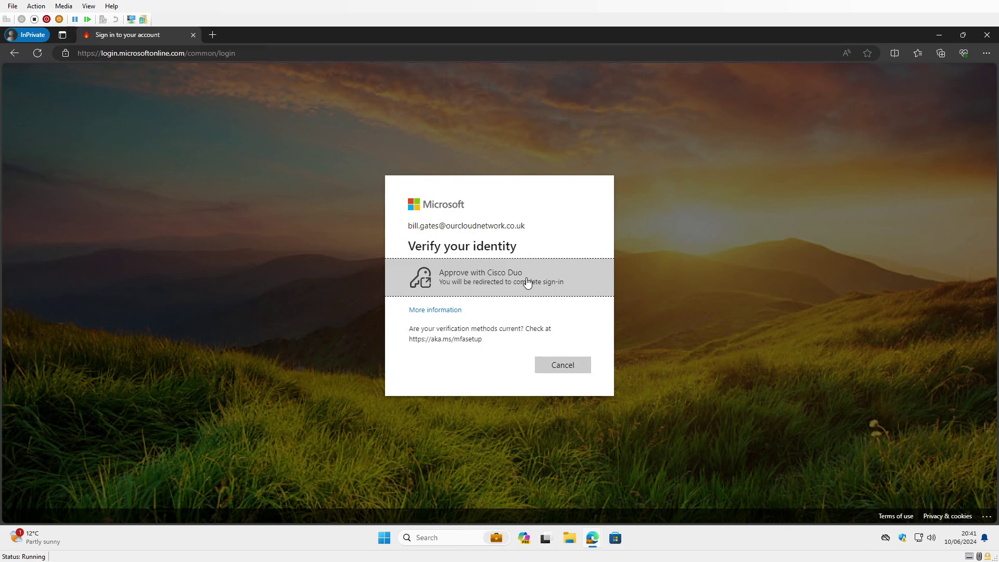
click(527, 281)
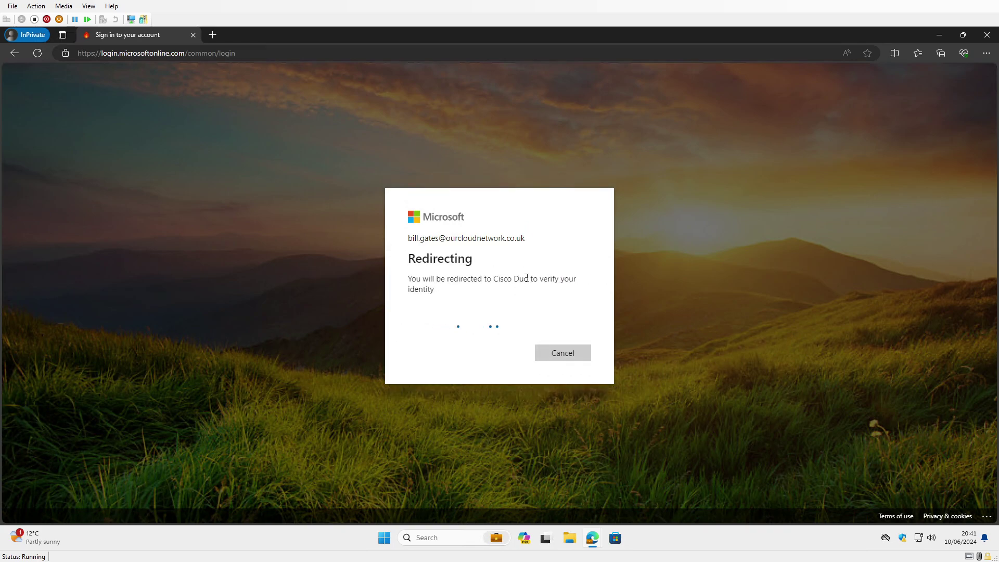